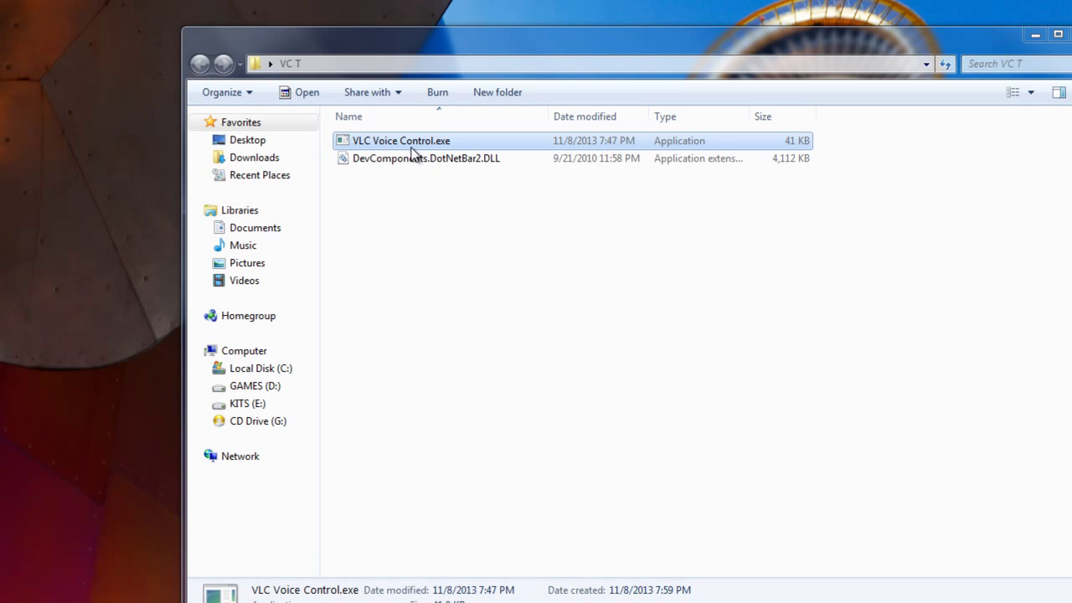
- Launch VLC Voice Control from the VC T folder and let it finish loading
{"action": "double_click", "coordinate": [532, 264]}
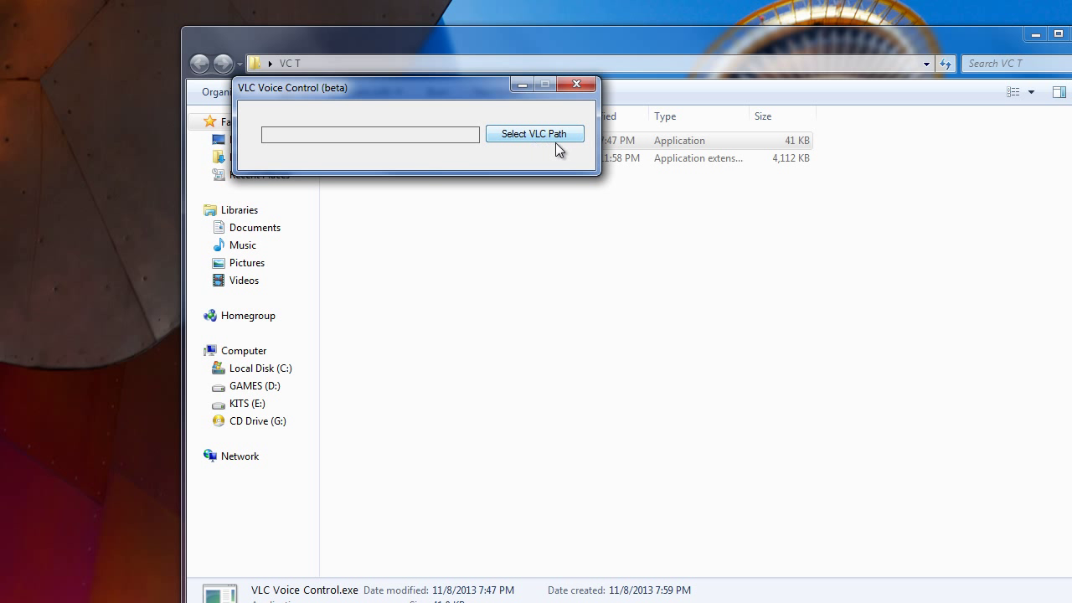
- Set the VLC path to vlc.exe in C:\Program Files (x86)\VideoLAN\VLC
{"action": "left_click", "coordinate": [555, 142]}
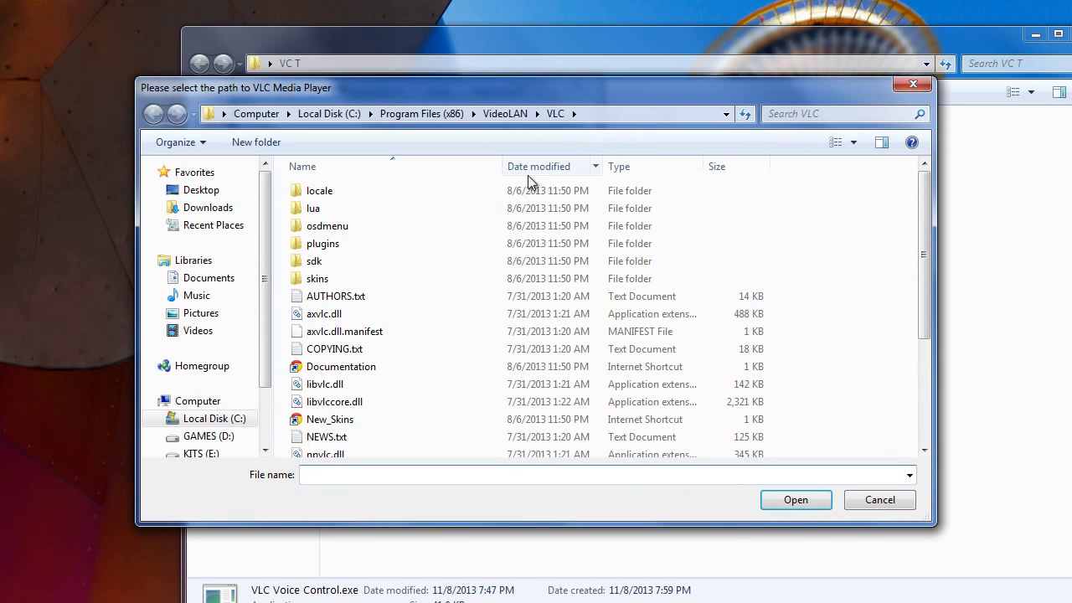
{"action": "left_click", "coordinate": [354, 421]}
{"action": "scroll", "coordinate": [353, 431], "scroll_direction": "down", "scroll_amount": 3}
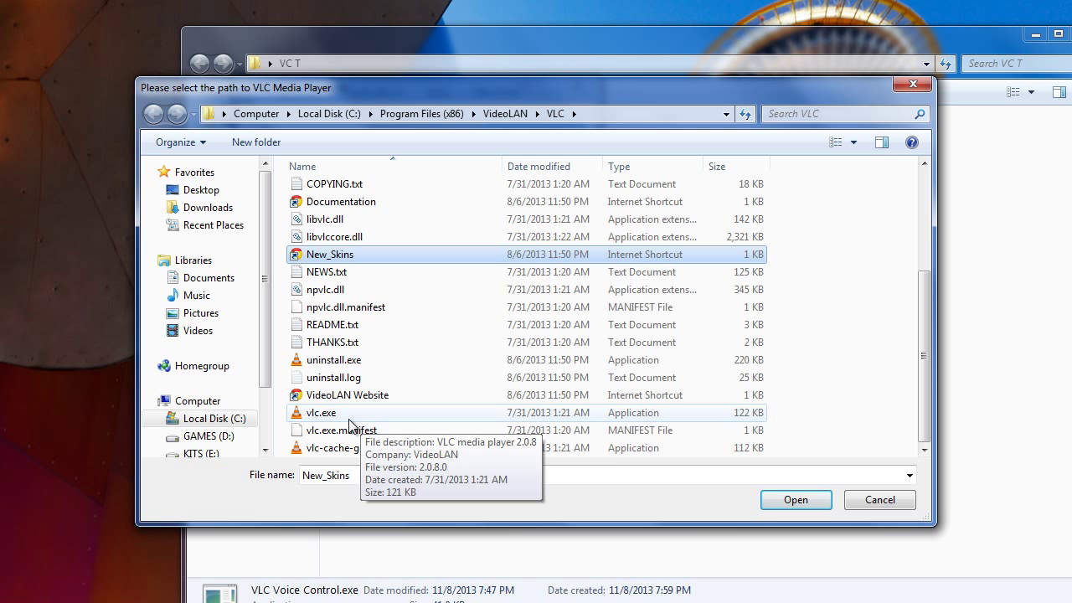
{"action": "double_click", "coordinate": [349, 417]}
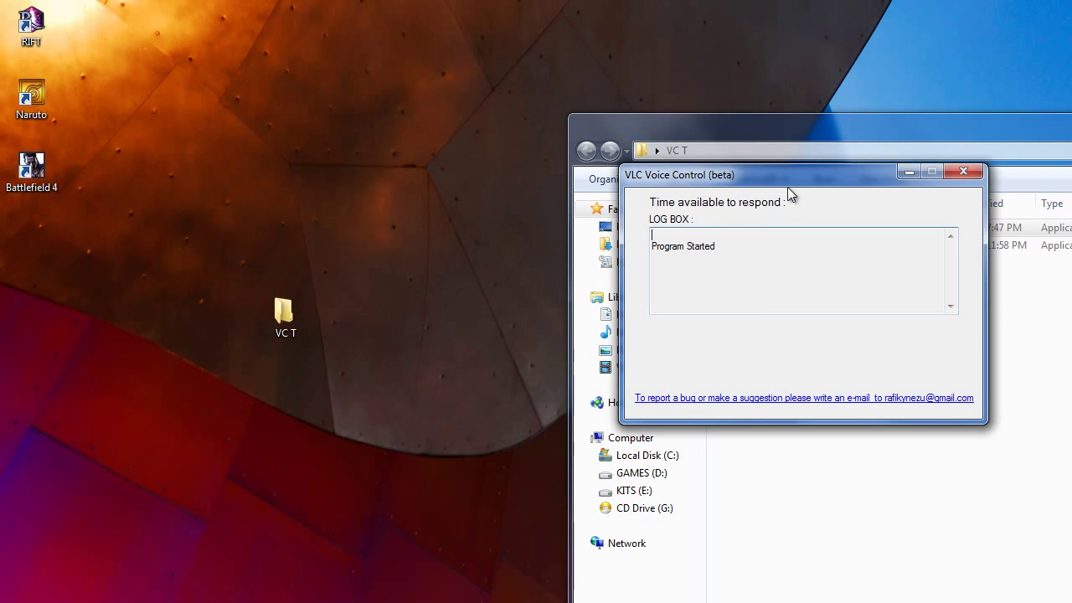
- Move the VLC Voice Control window to the left so VLC media player can be started
{"action": "left_click_drag", "start_coordinate": [789, 190], "coordinate": [276, 190]}
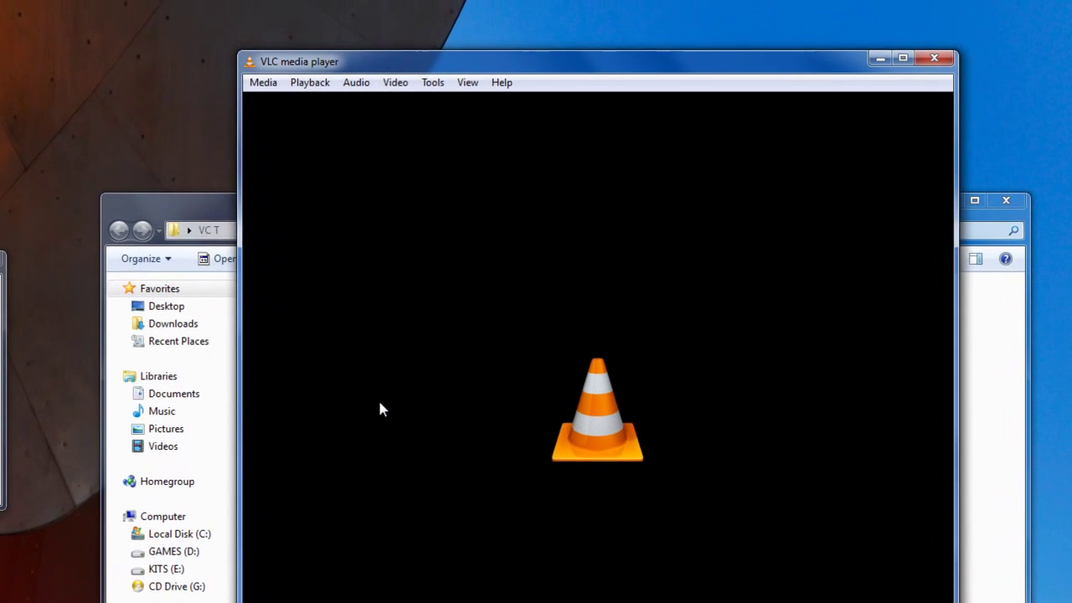
- Bring up VLC's open-files dialog showing the Muzik\new folder on drive E:
{"action": "key", "text": "ctrl+o"}
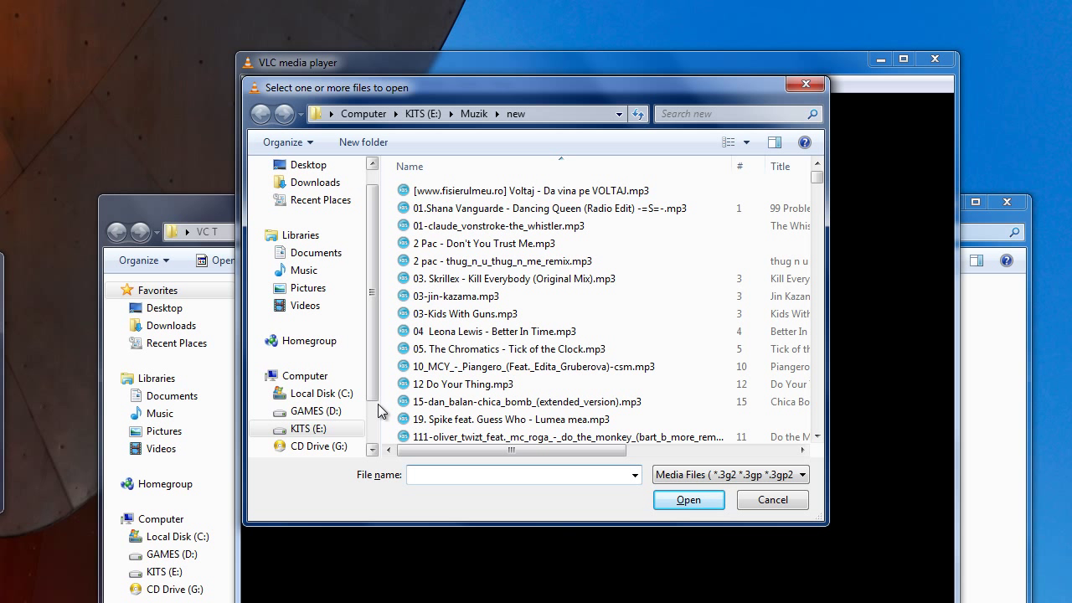
- Open and play 'olmecha supreme - more illest.mp3' from the Muzik\new folder
{"action": "key", "text": "Down"}
{"action": "key", "text": "Down"}
{"action": "key", "text": "Down"}
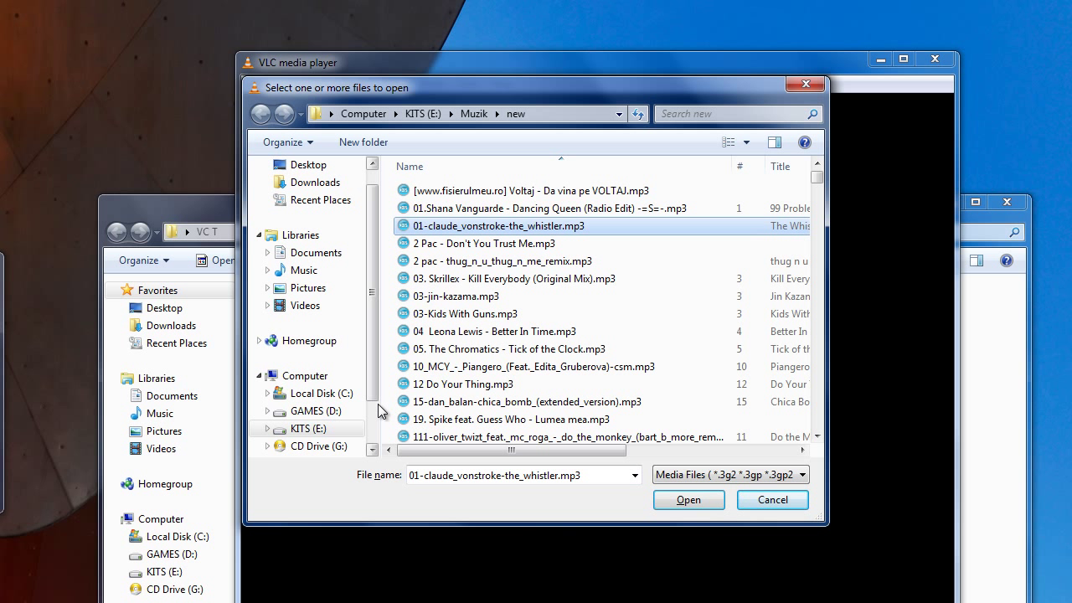
{"action": "key", "text": "o"}
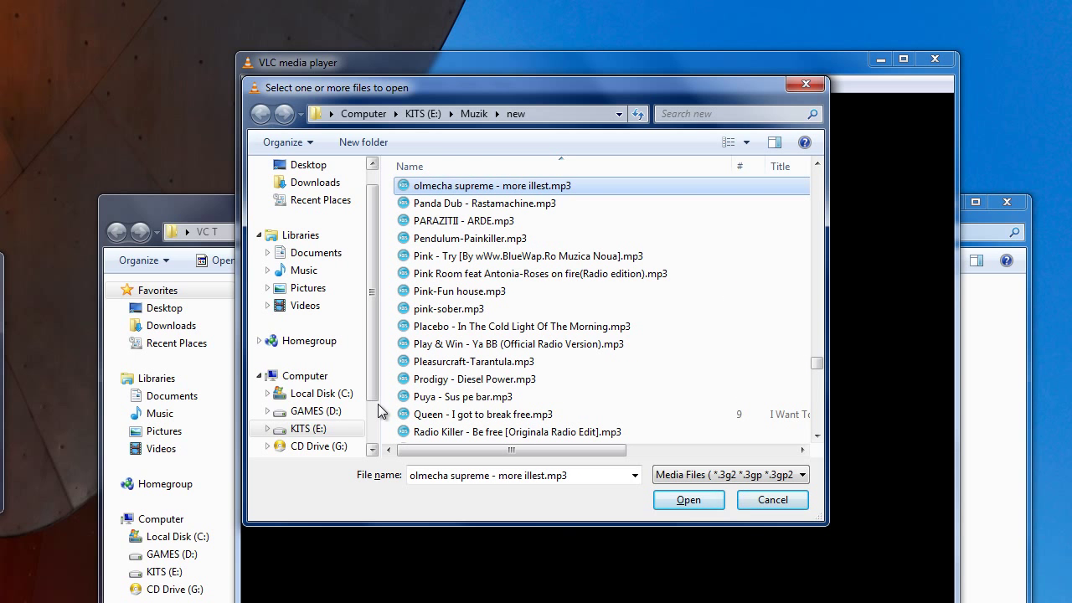
{"action": "key", "text": "Return"}
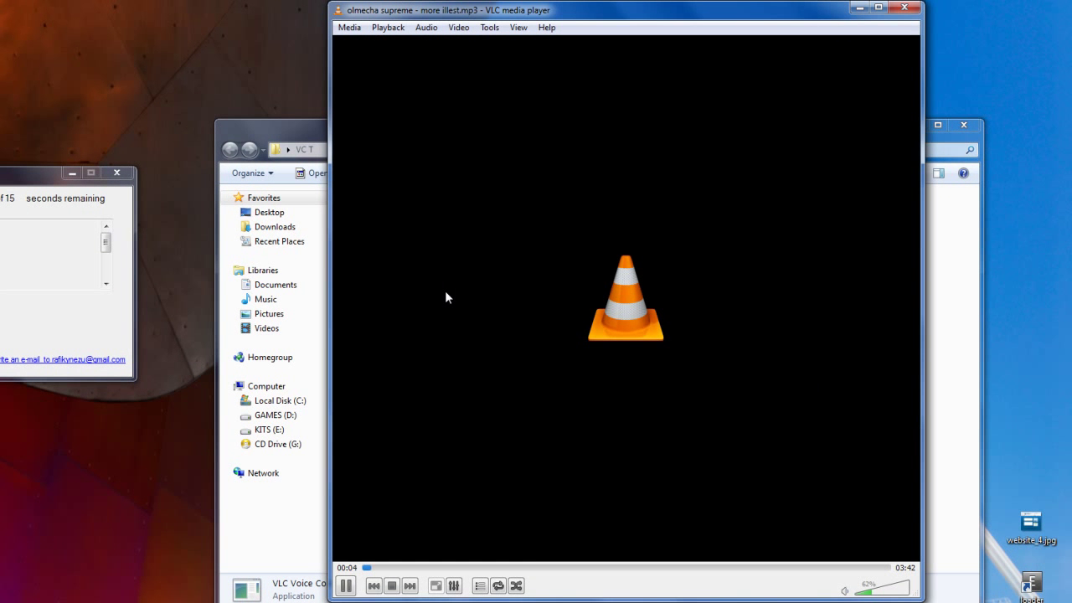
- Pause 'olmecha supreme - more illest.mp3' at 0:05
{"action": "key", "text": "space"}
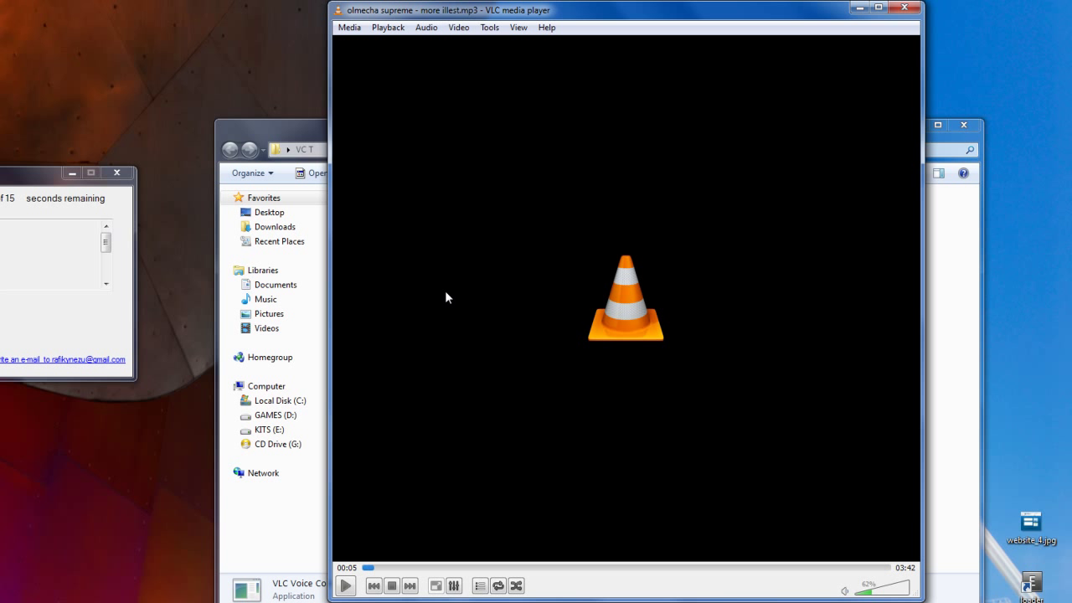